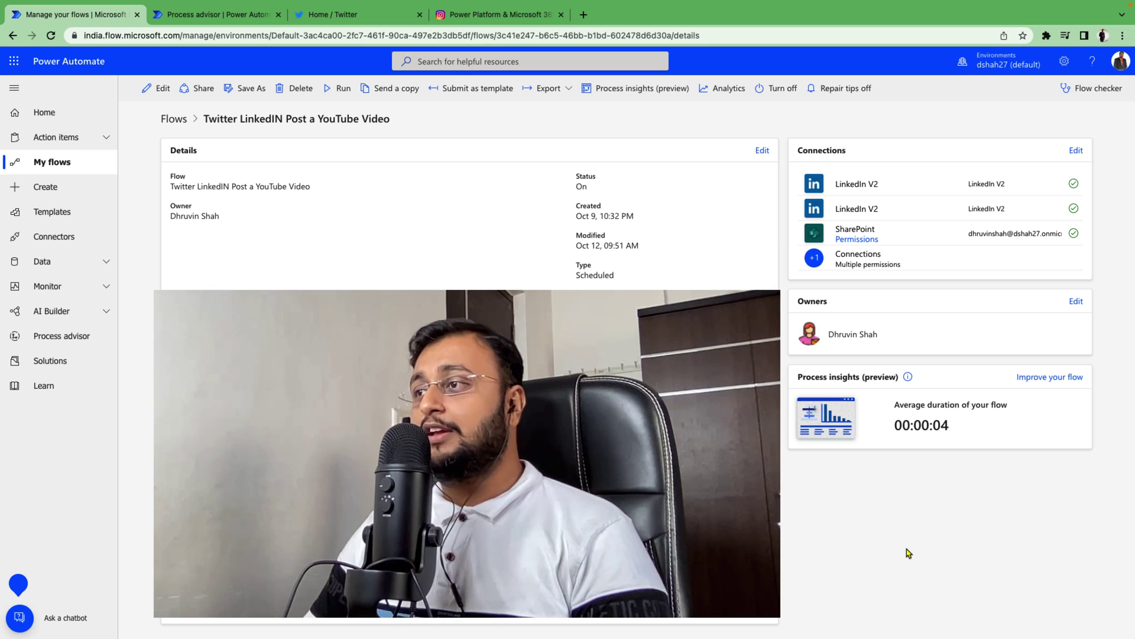
Step: Leave the Instagram profile, return to the flow's details page and exit full-screen view
mouse_move(909, 378)
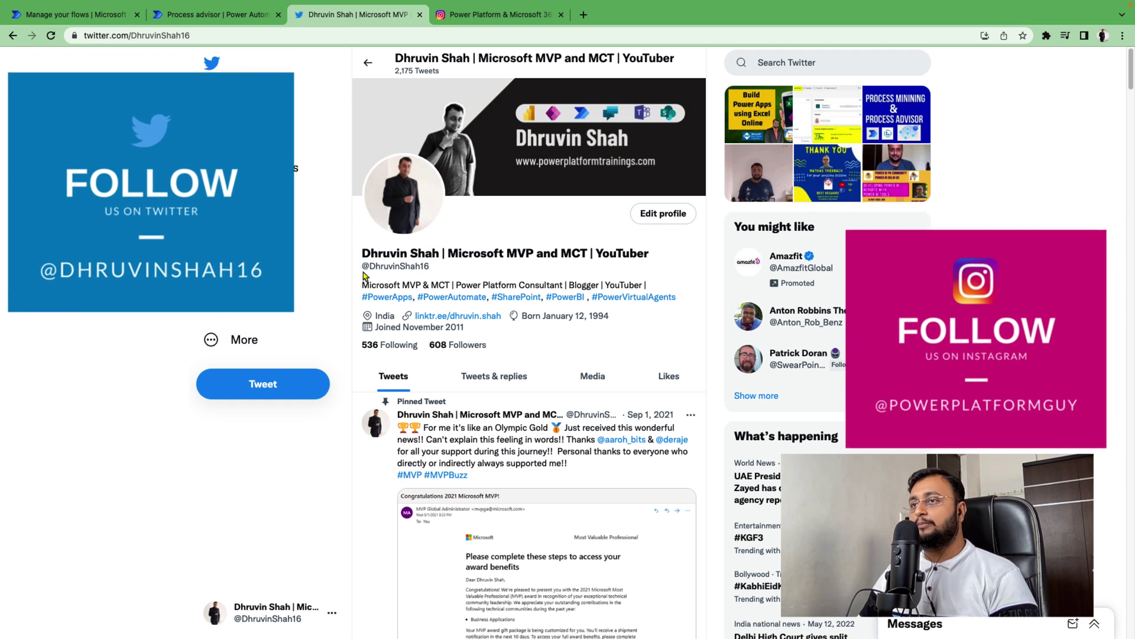
left_click(500, 14)
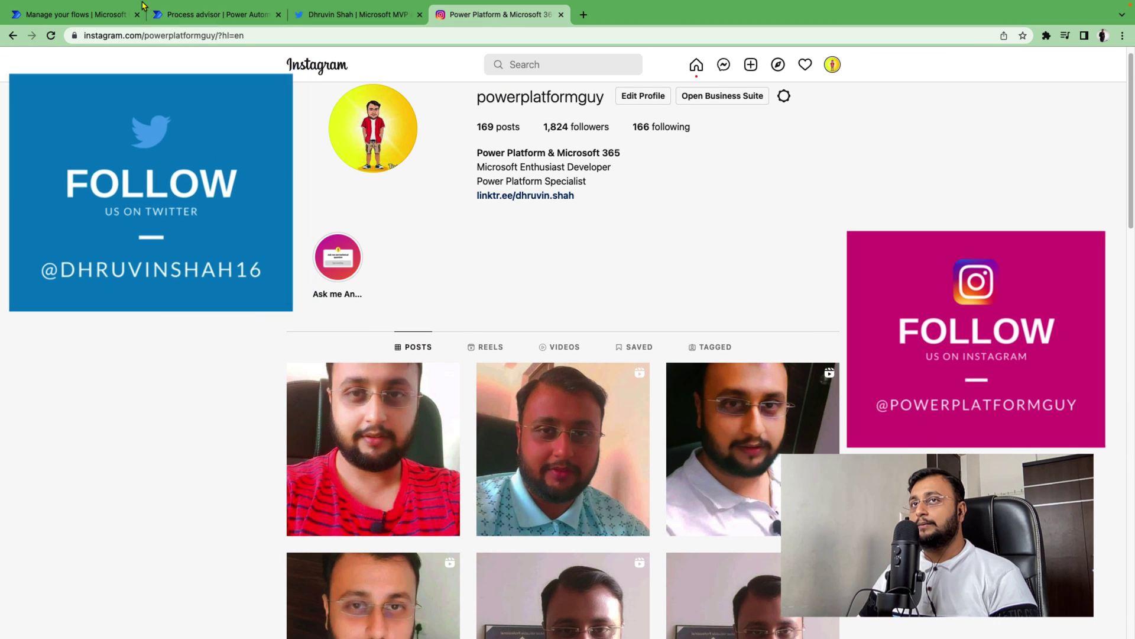
left_click(86, 18)
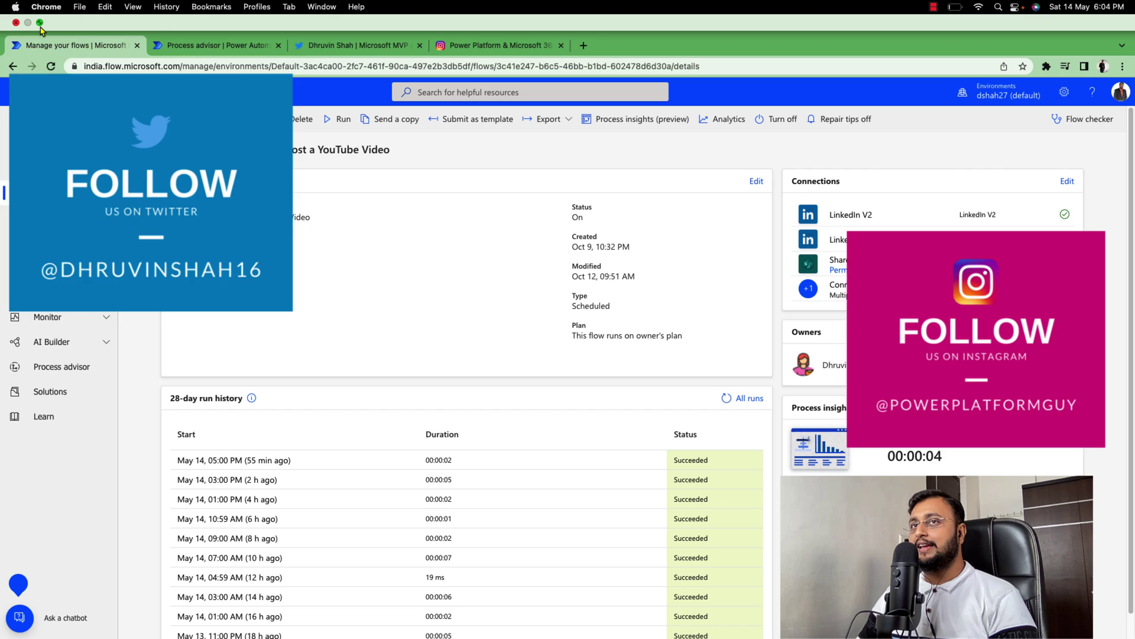
left_click(41, 26)
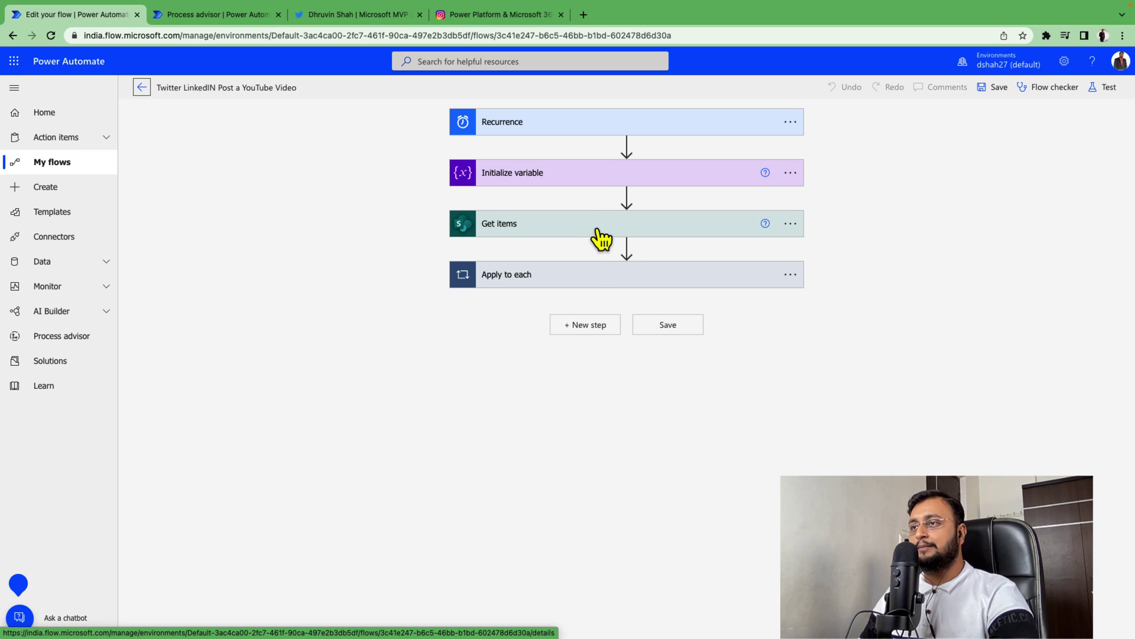
Step: Expand the Apply to each loop to see its tweet and LinkedIn actions, then collapse it
left_click(597, 276)
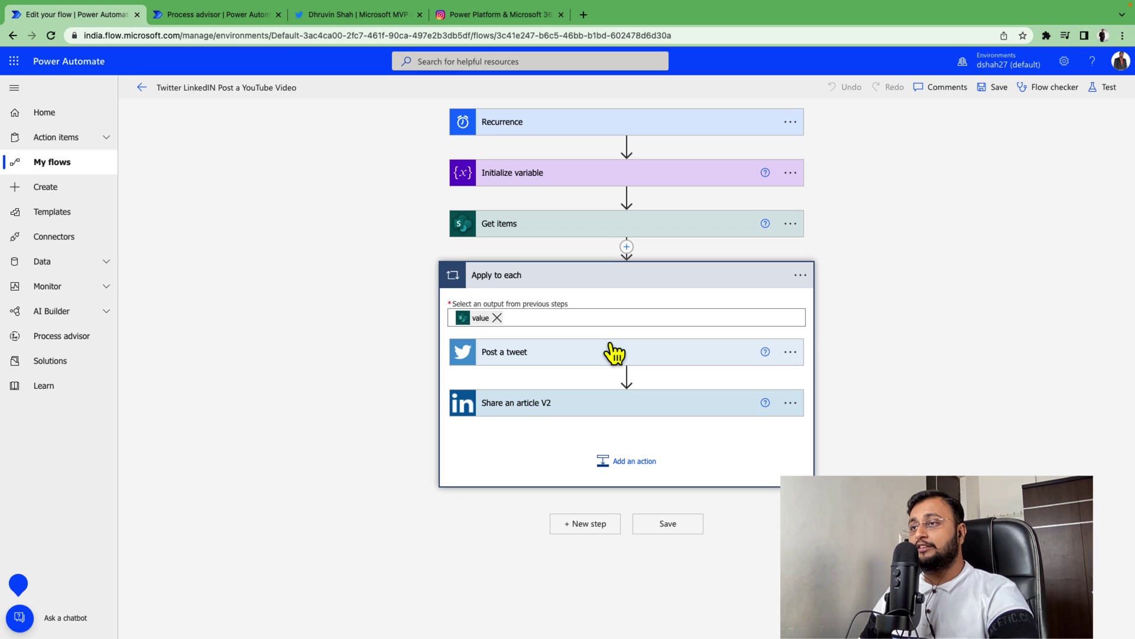
left_click(622, 282)
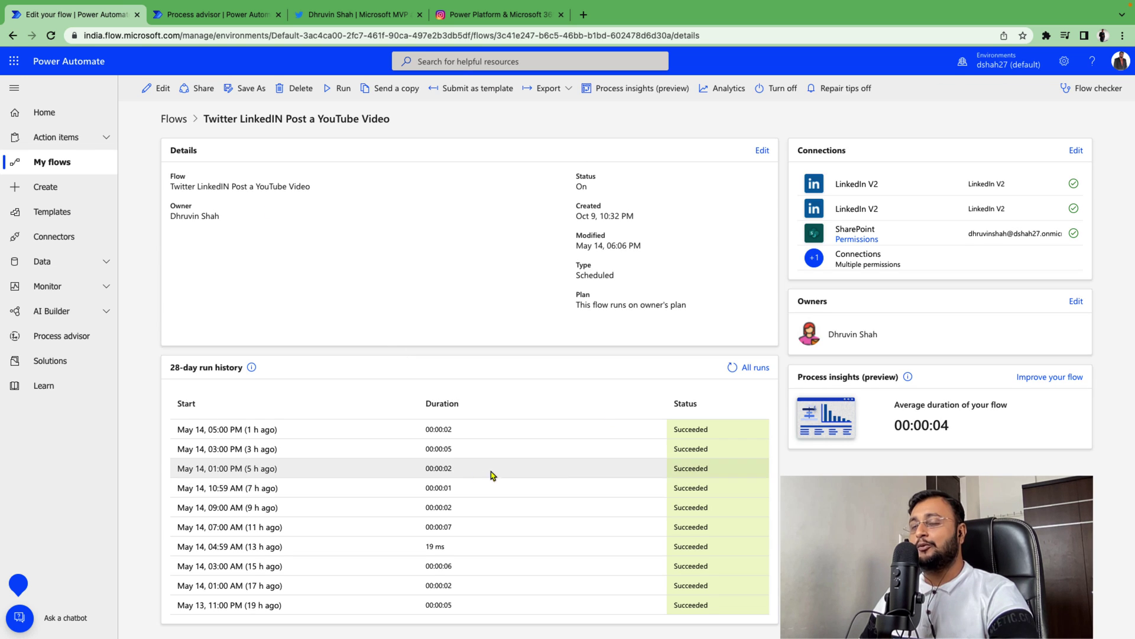
Step: Launch Process advisor analytics from the 'Improve your flow' Process insights card
left_click(1049, 377)
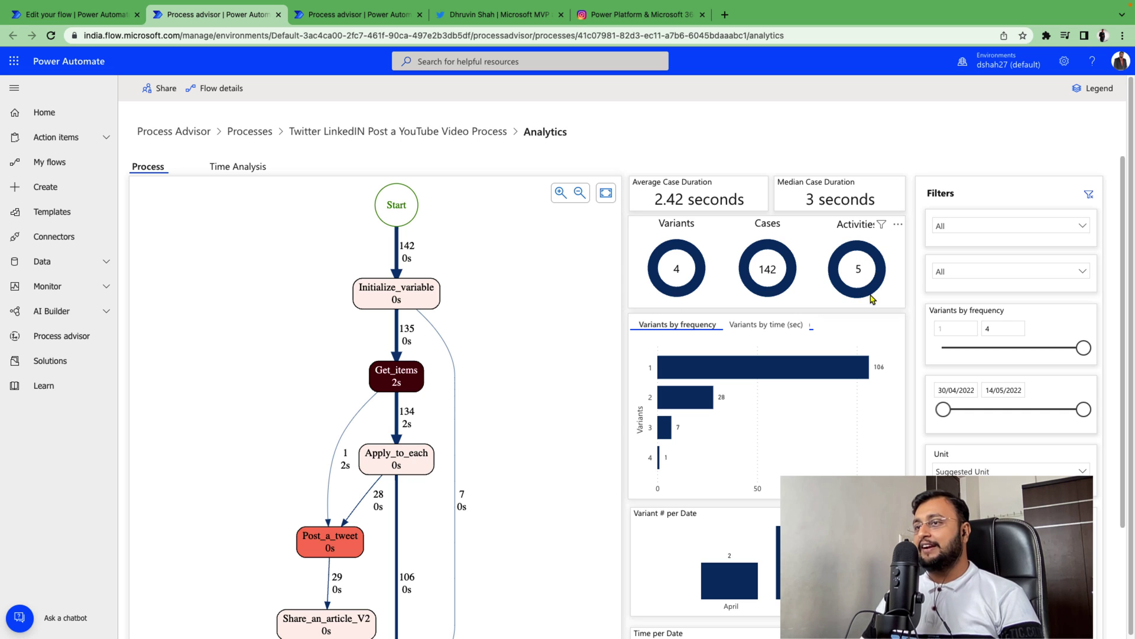
scroll(505, 325, "down", 3)
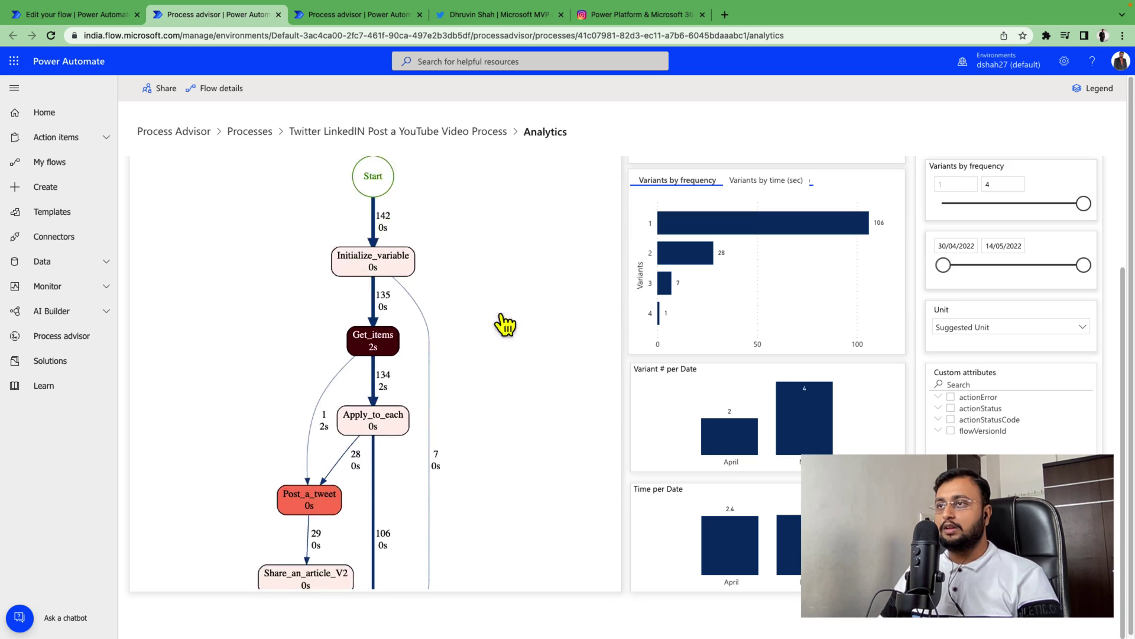
left_click_drag(507, 353, 504, 318)
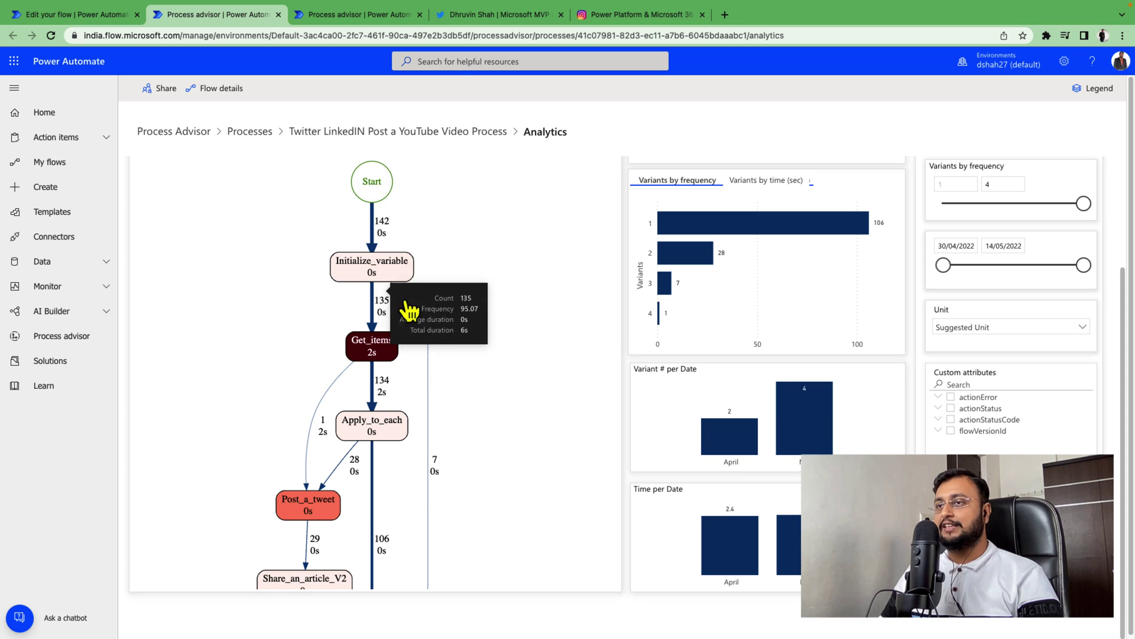
mouse_move(368, 384)
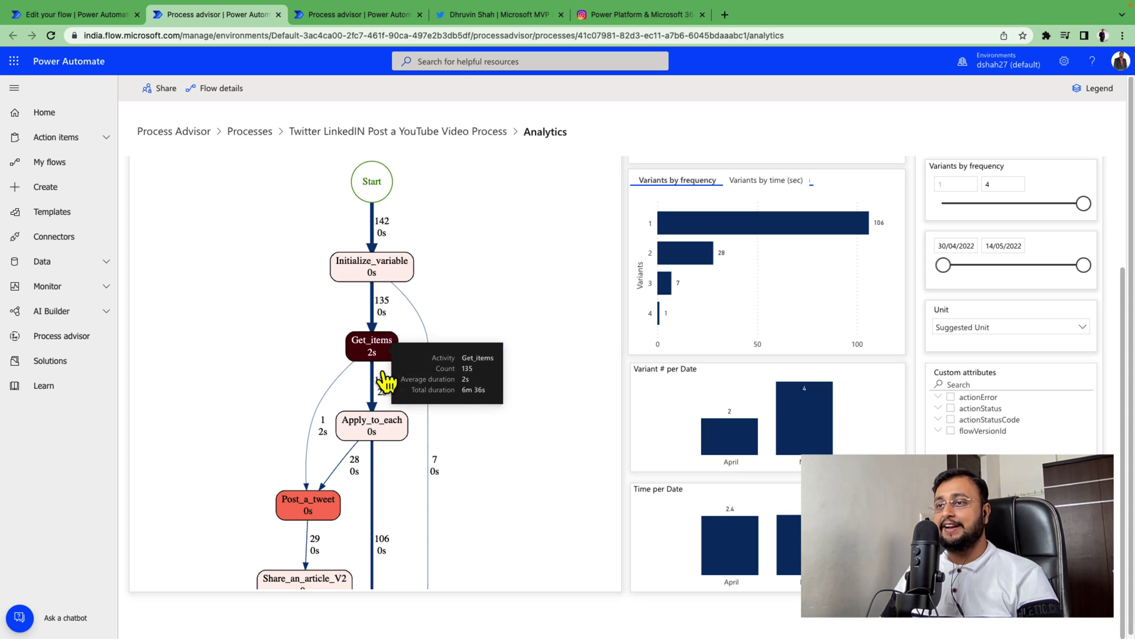
mouse_move(391, 440)
scroll(395, 463, "down", 3)
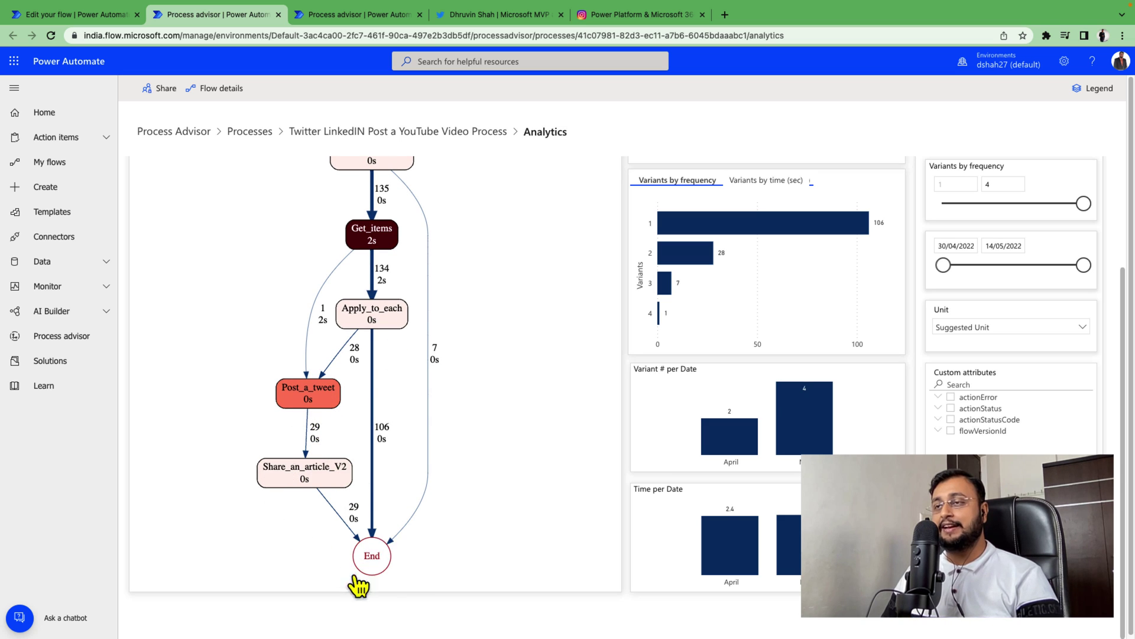
left_click_drag(517, 342, 517, 406)
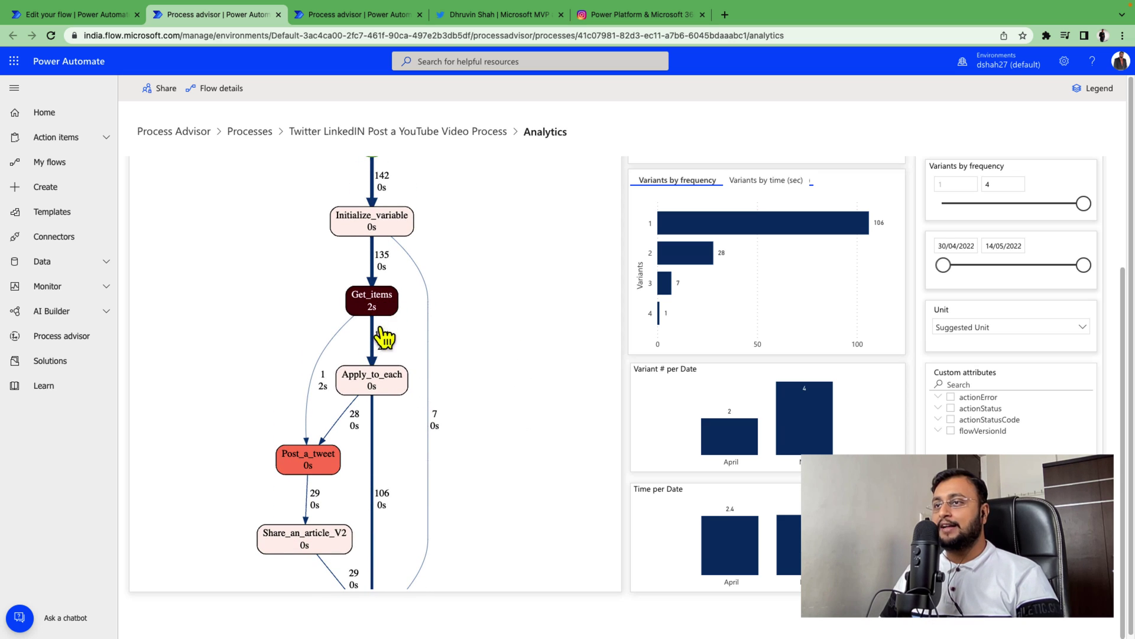
mouse_move(364, 304)
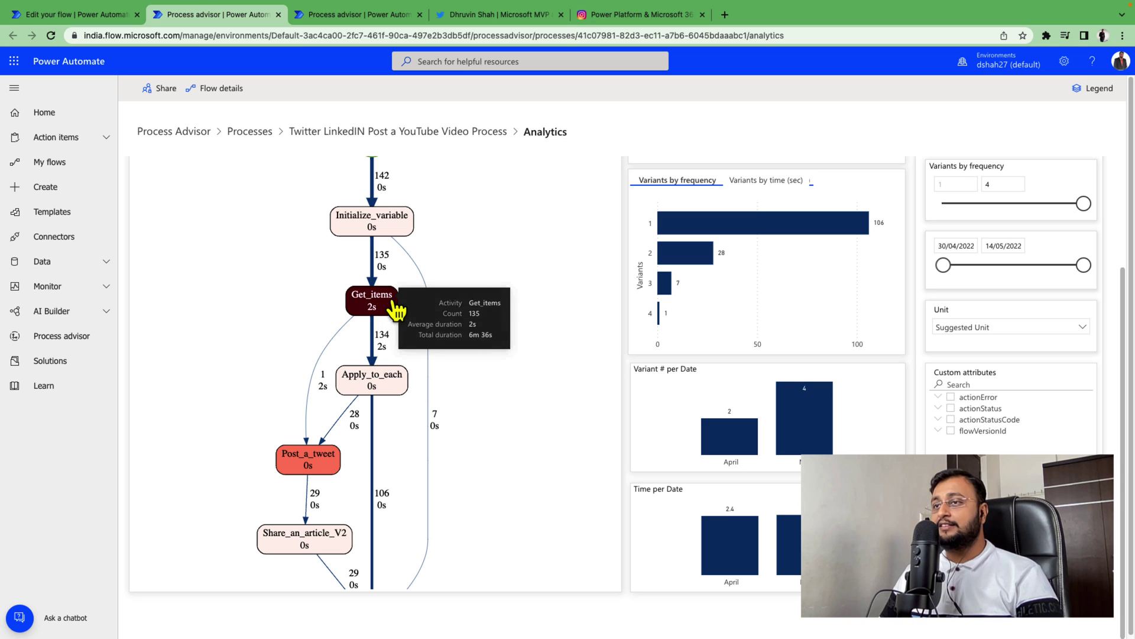
mouse_move(333, 477)
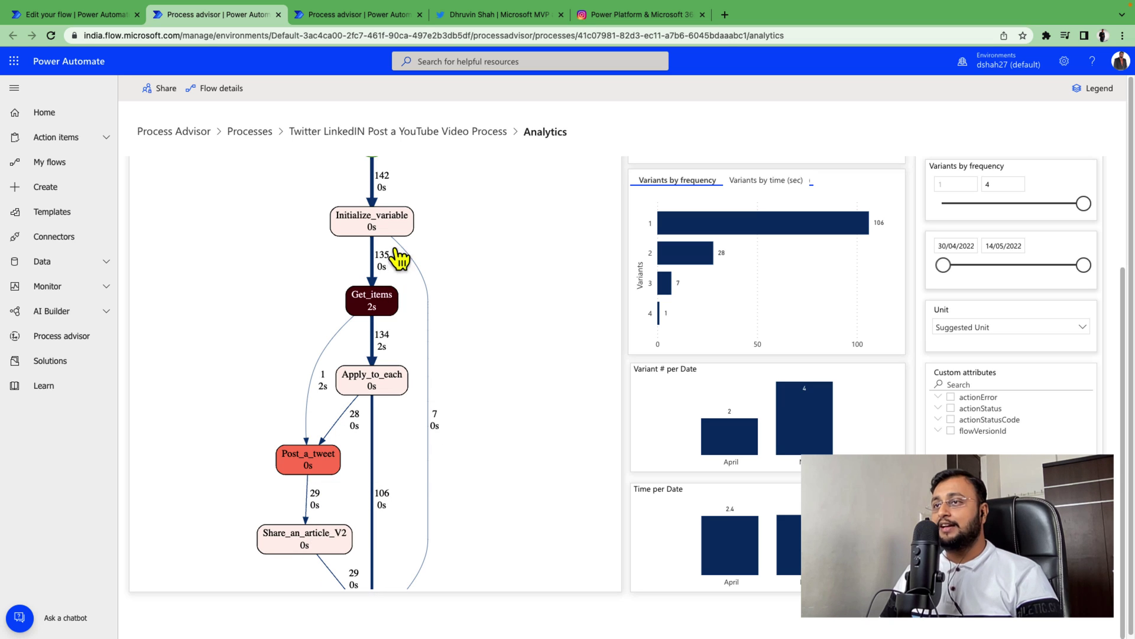
mouse_move(396, 242)
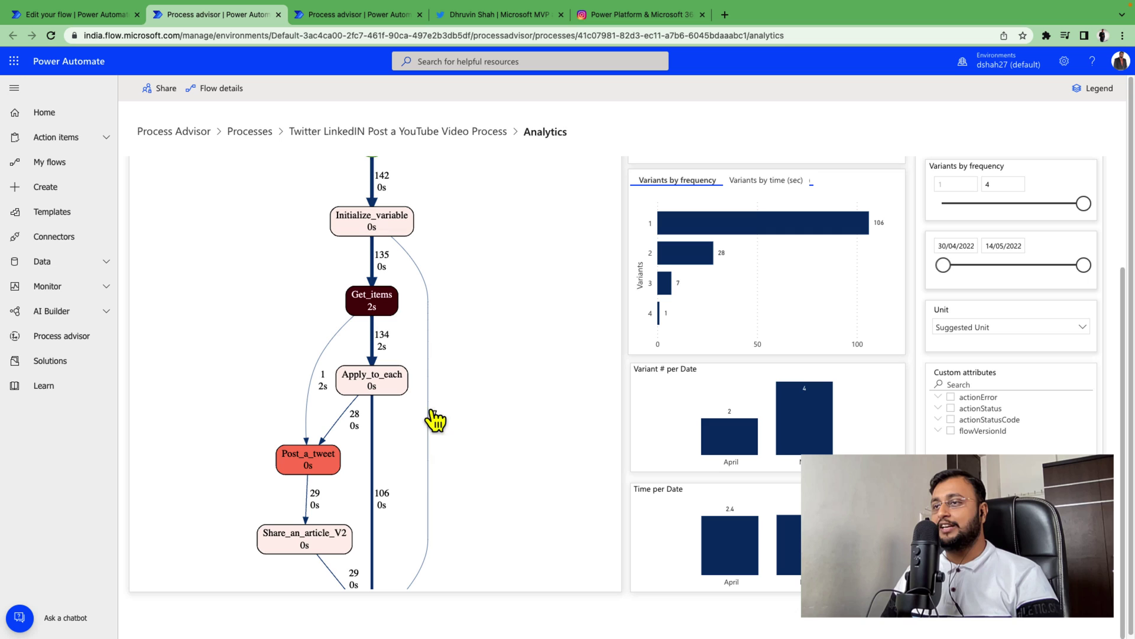
scroll(444, 367, "down", 2)
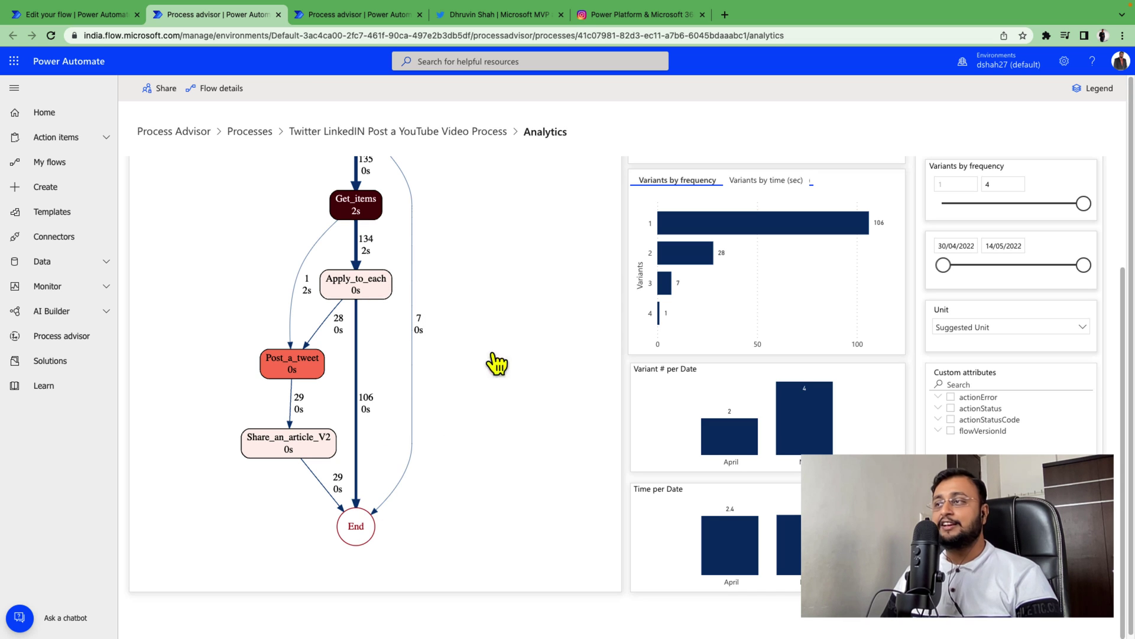
scroll(498, 349, "up", 2)
left_click_drag(499, 349, 486, 400)
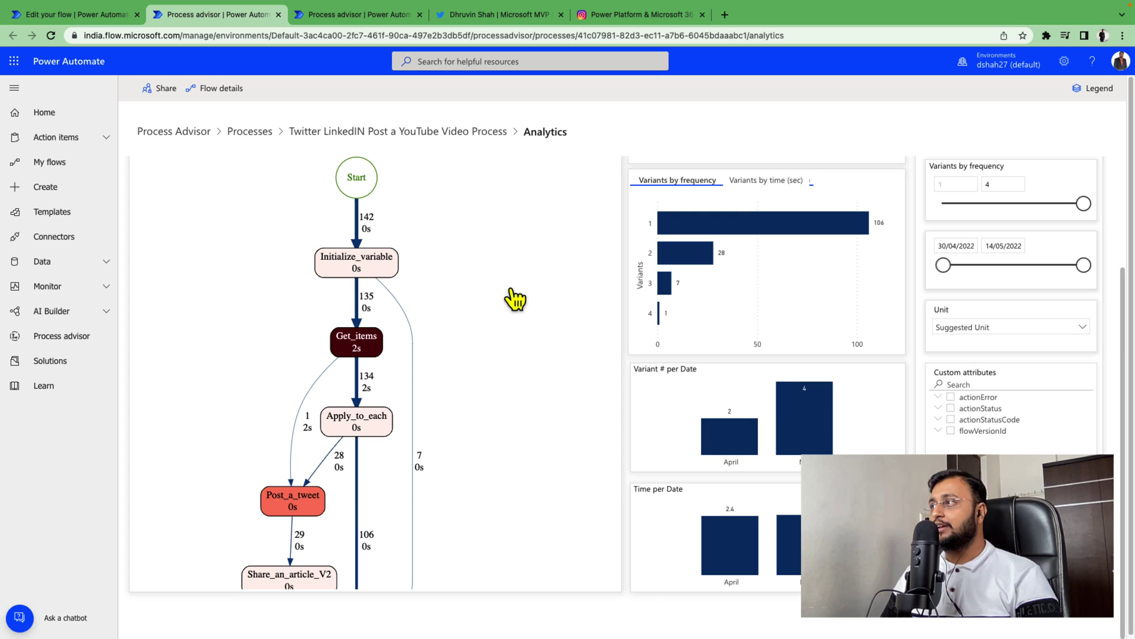
left_click(1092, 90)
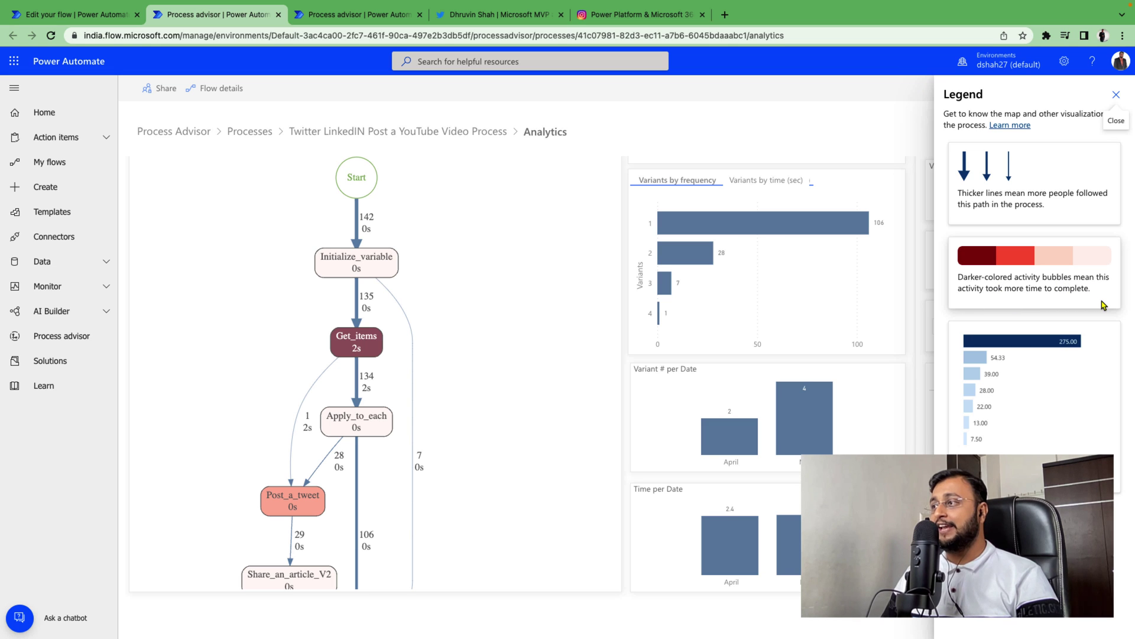
left_click(1116, 94)
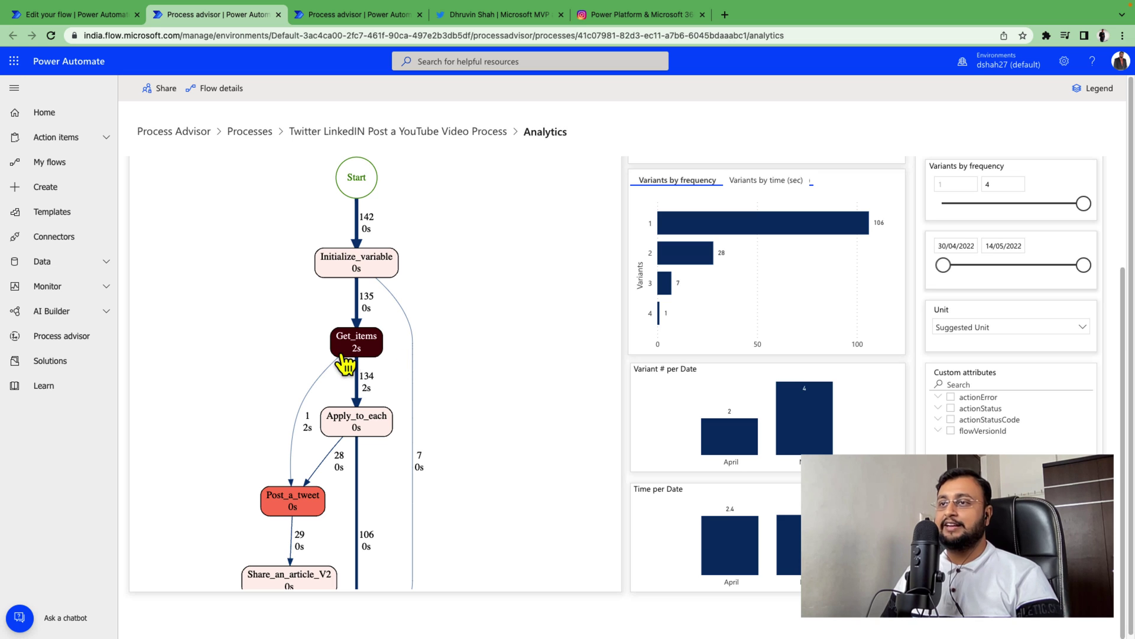
mouse_move(353, 349)
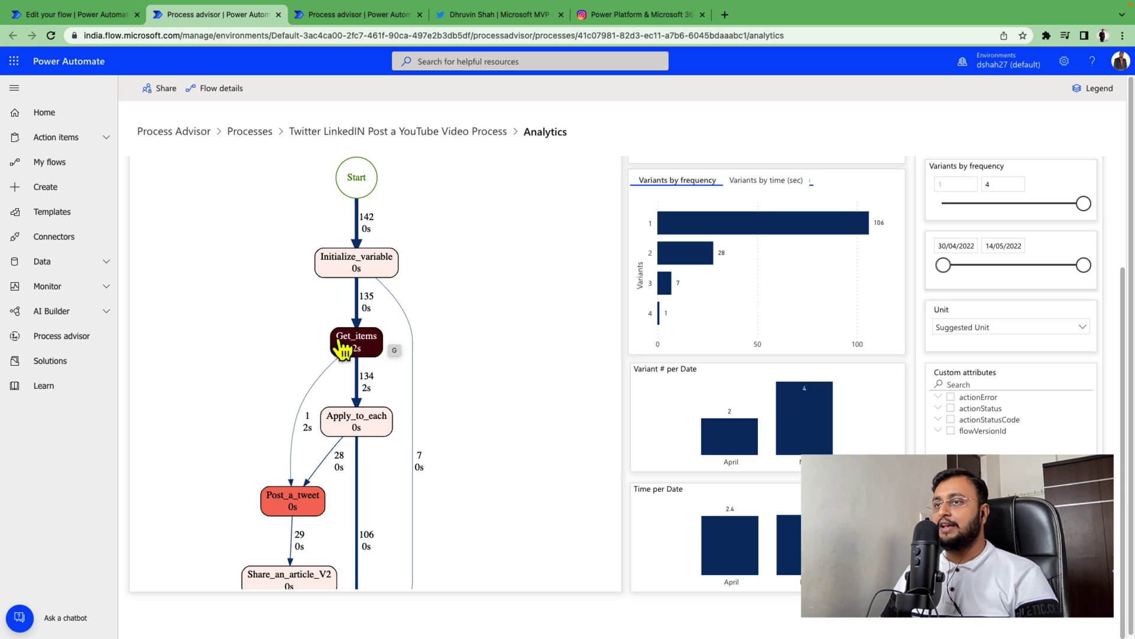
mouse_move(379, 362)
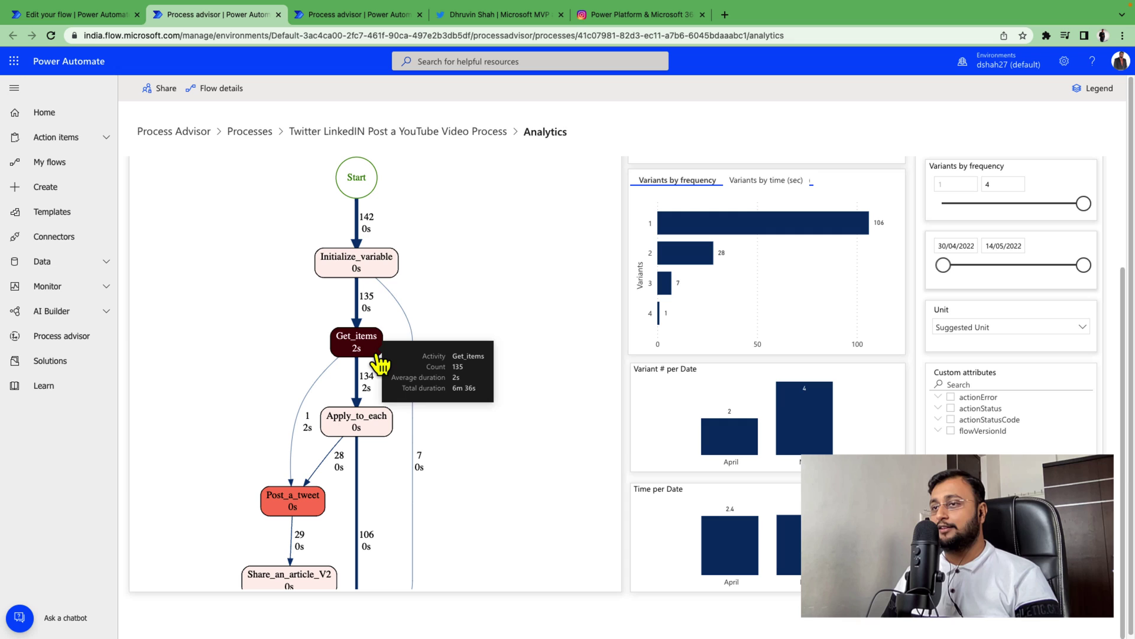
mouse_move(366, 263)
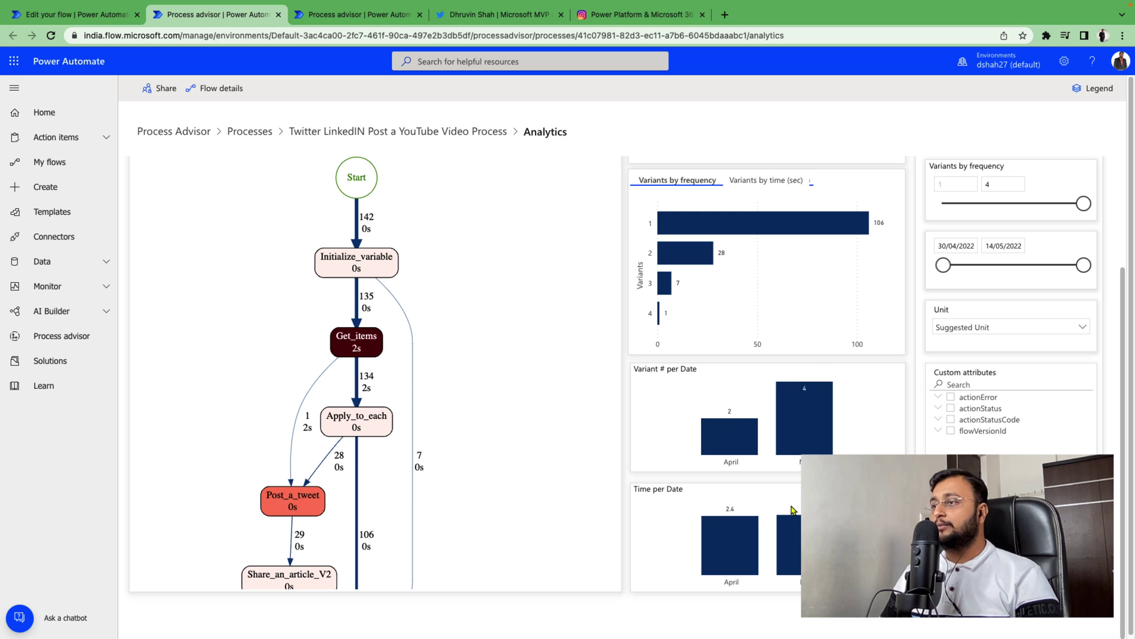
Step: Switch to Time Analysis and scroll the CaseId throughput table, Get_items averaging 2.97 seconds
scroll(627, 426, "up", 3)
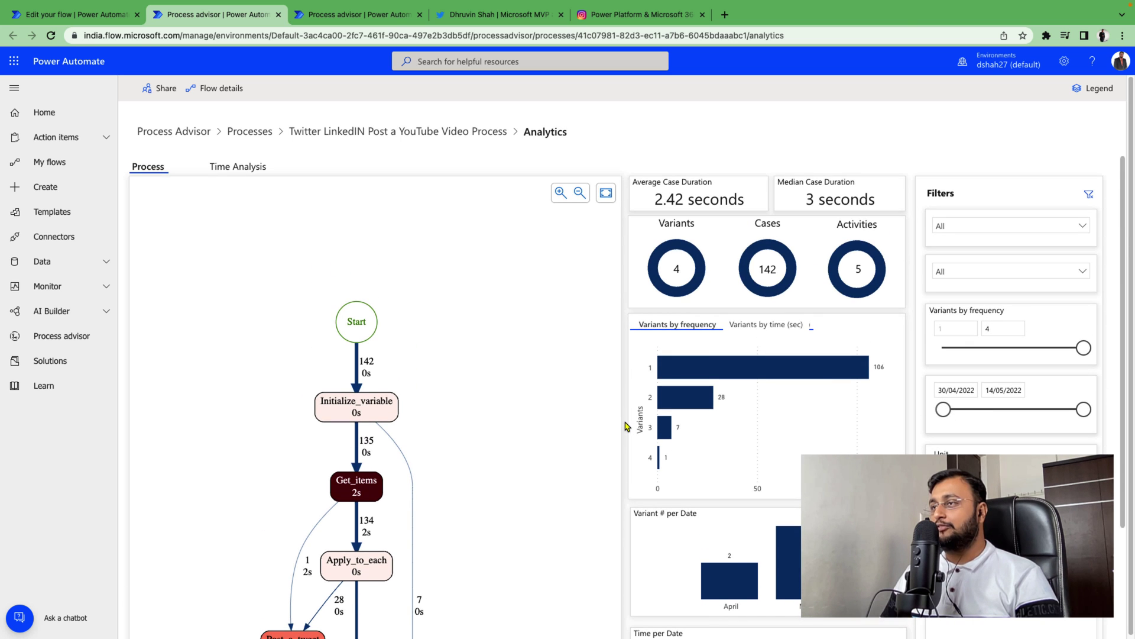
left_click(248, 168)
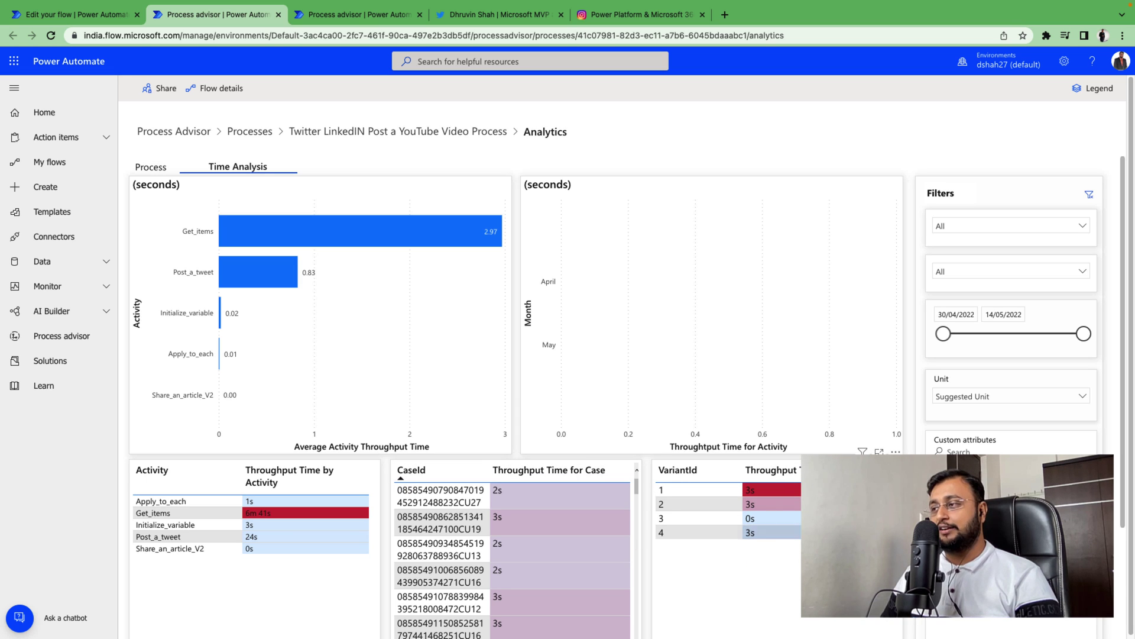
scroll(588, 494, "down", 5)
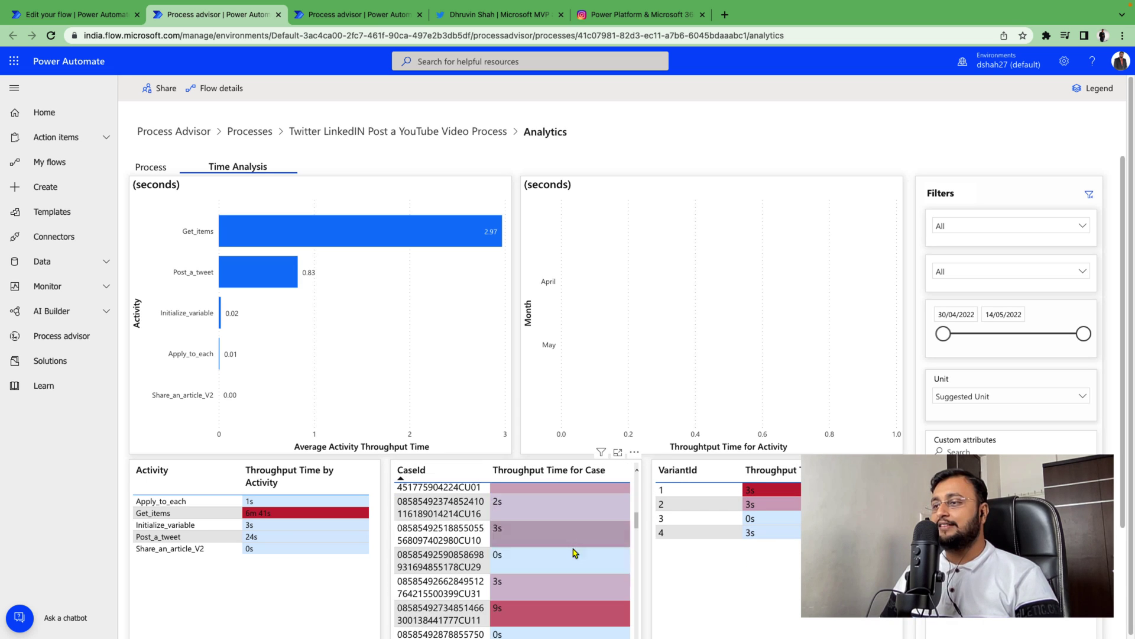
left_click_drag(638, 519, 633, 469)
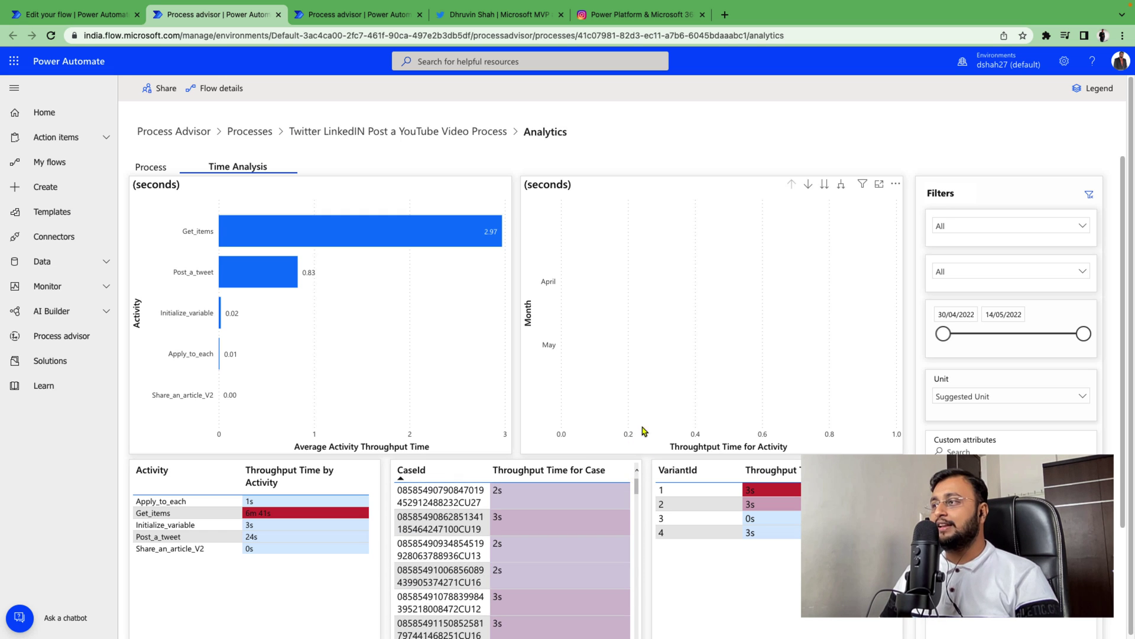
left_click(1012, 321)
left_click(972, 318)
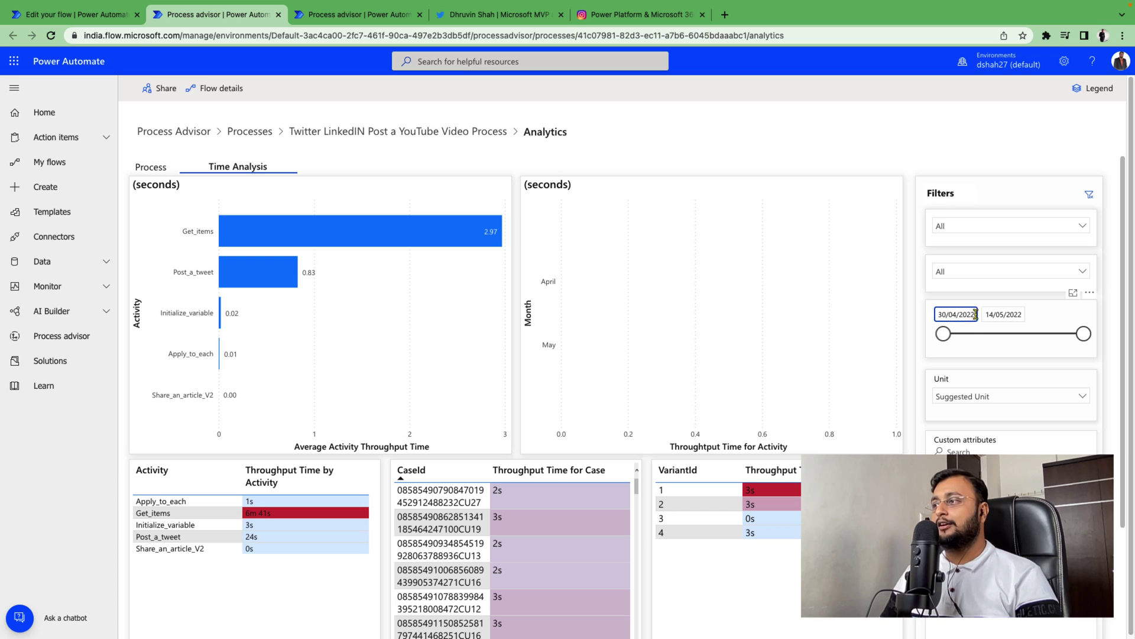
left_click(1012, 315)
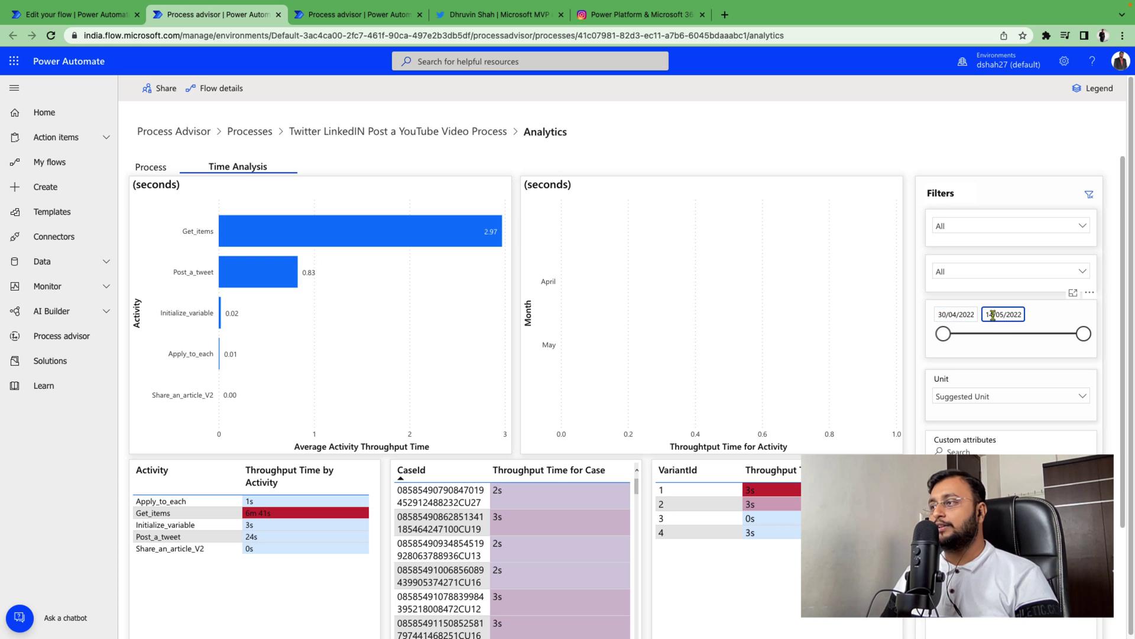
left_click(947, 318)
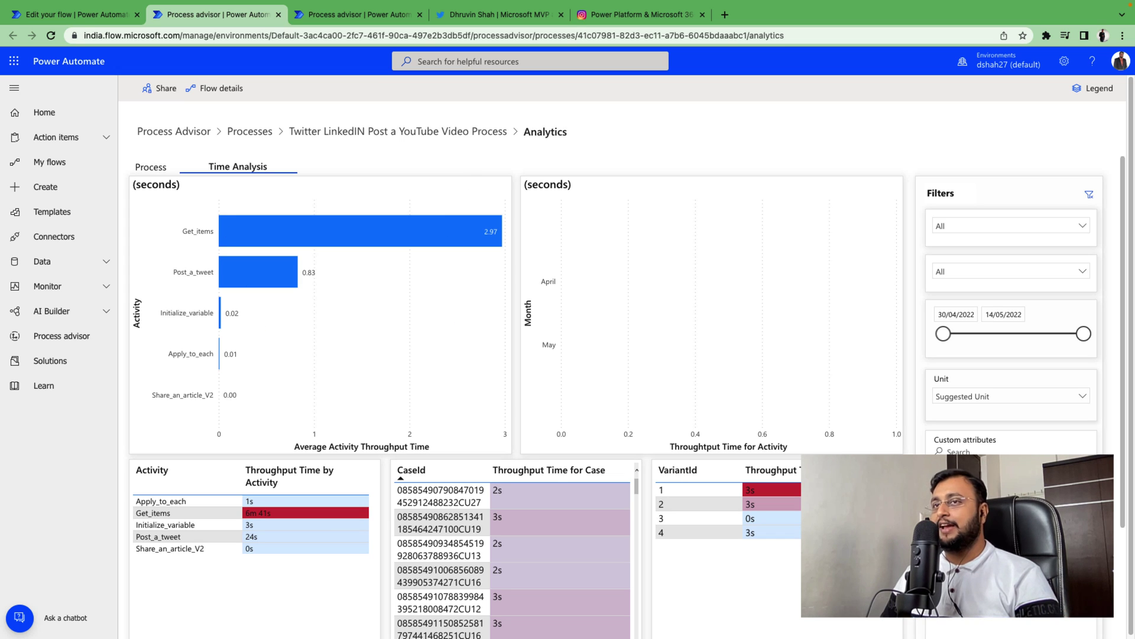
Step: Return to the process map and open the flow's details page in a separate tab
left_click(149, 173)
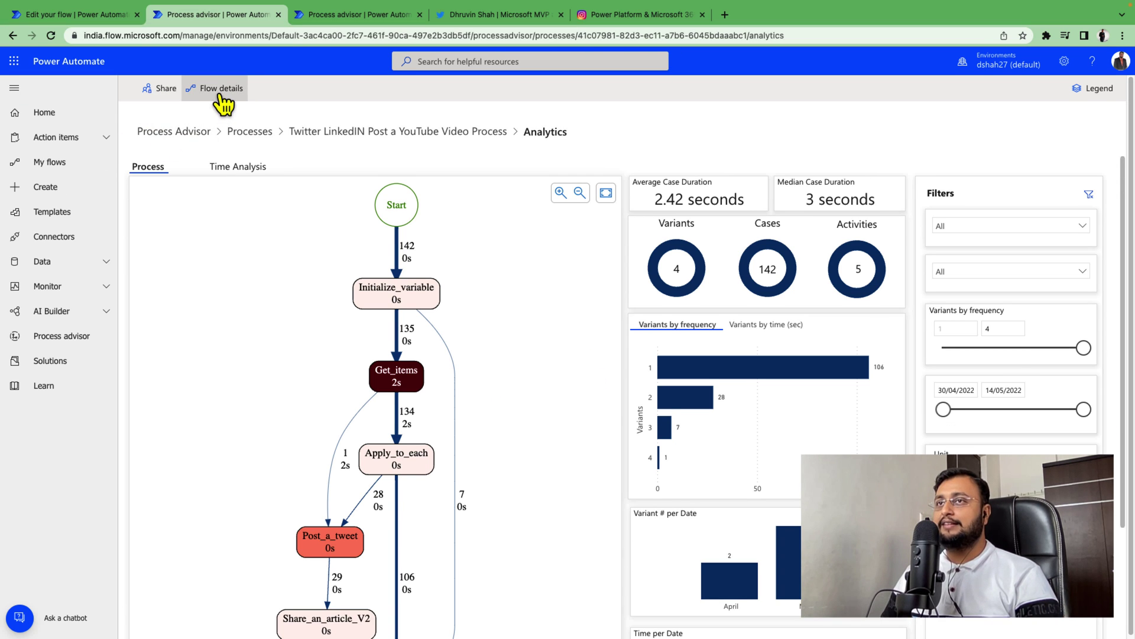
left_click(220, 95)
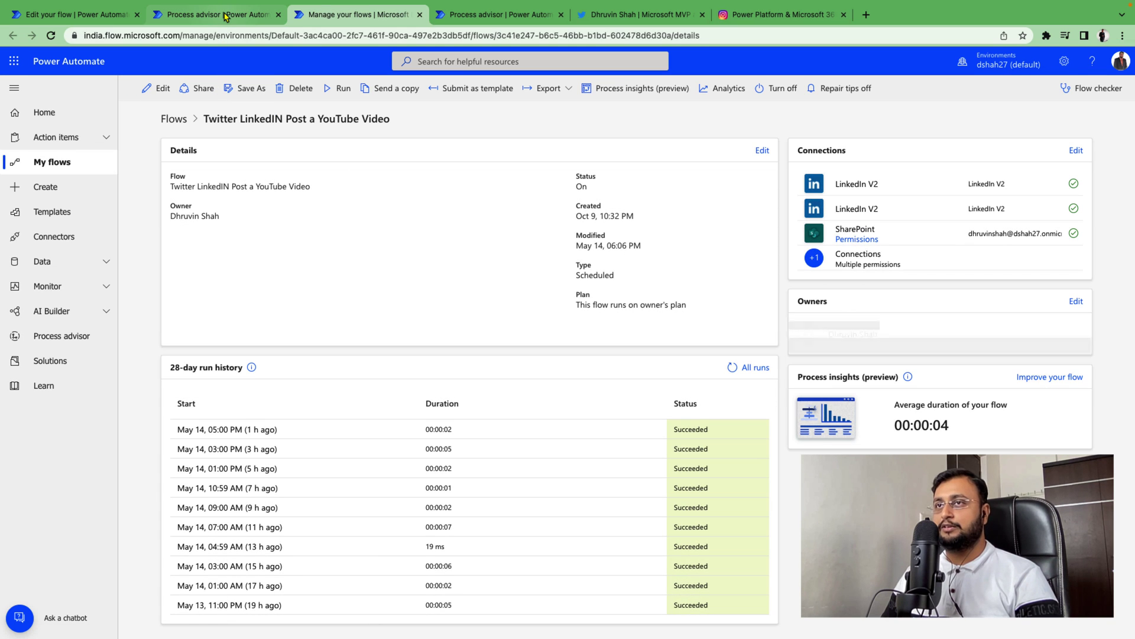
left_click(225, 16)
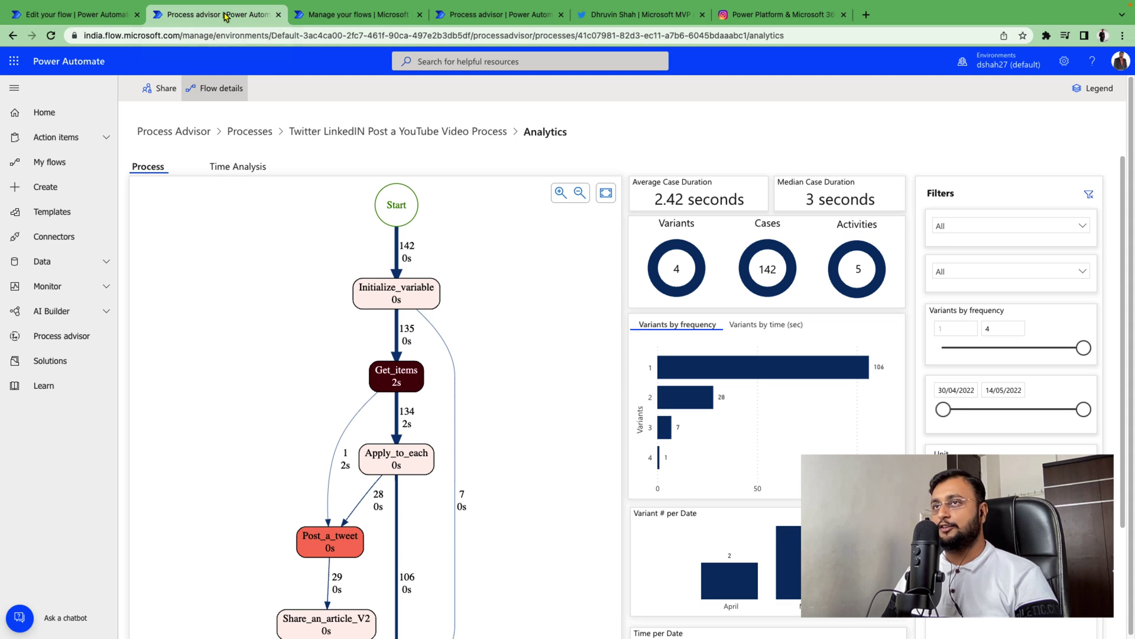
Step: Share the process with a colleague found by name search, granting Viewer permission
left_click(172, 101)
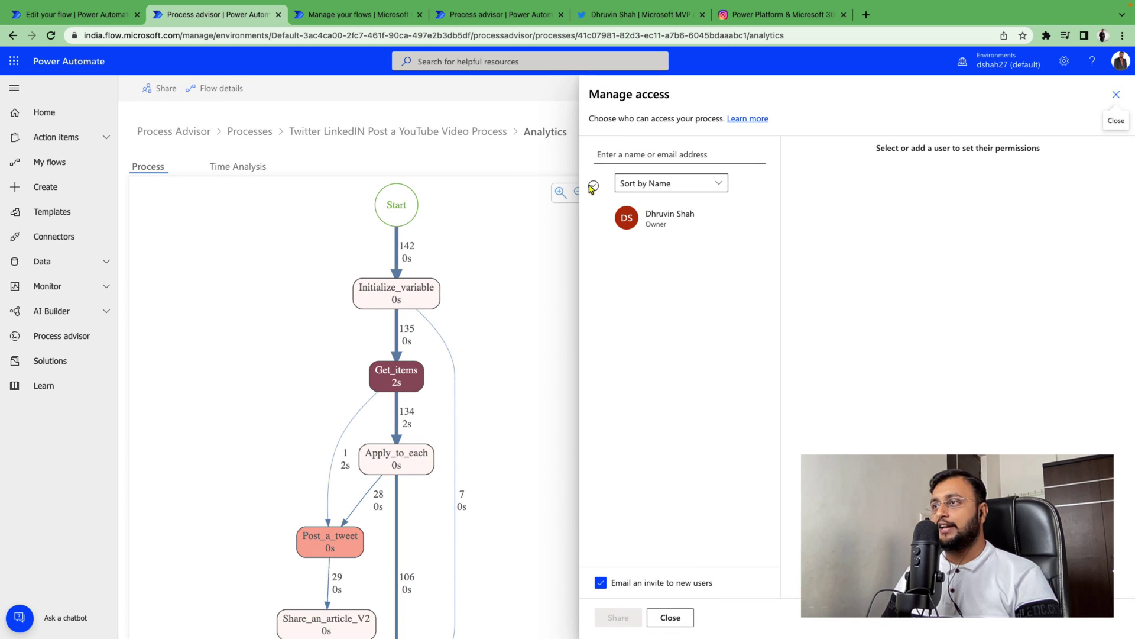
left_click(684, 153)
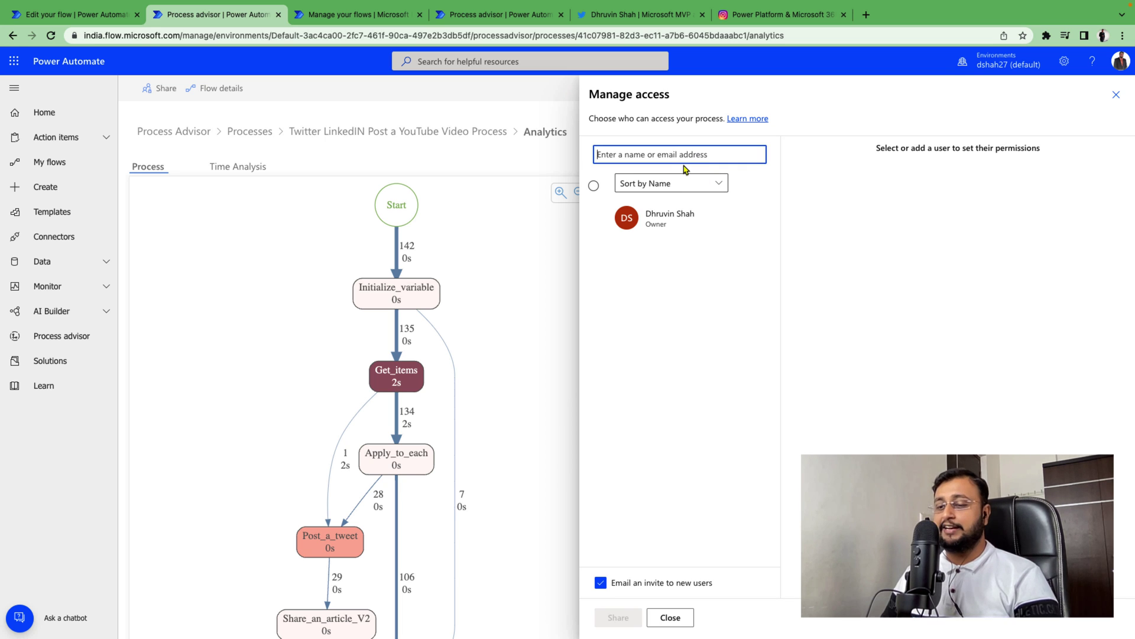
type("powe")
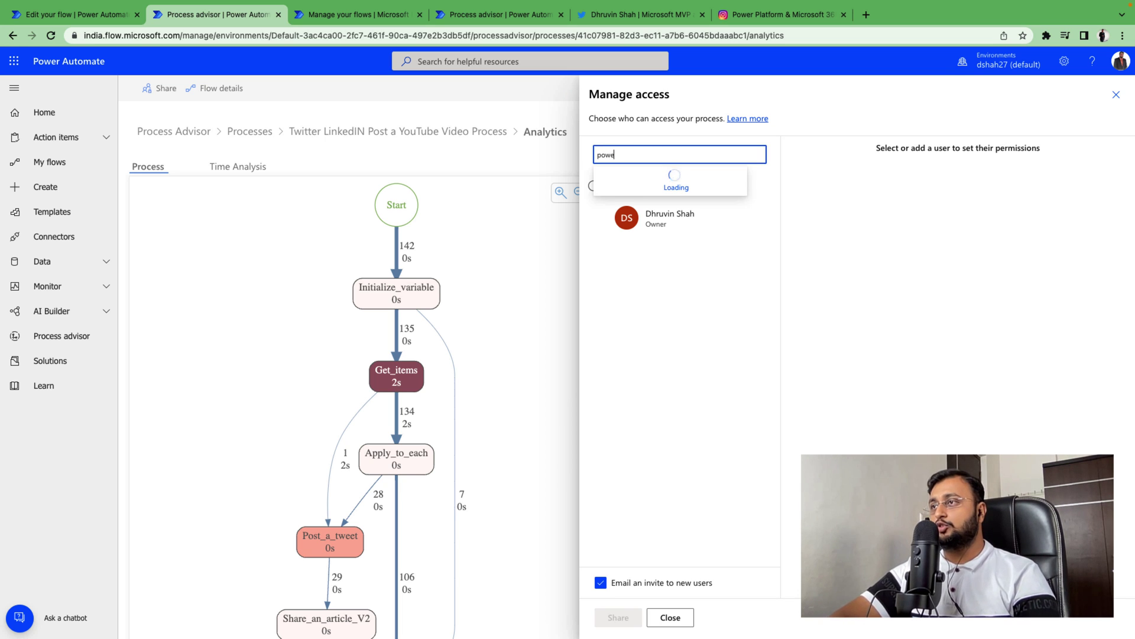
type("r")
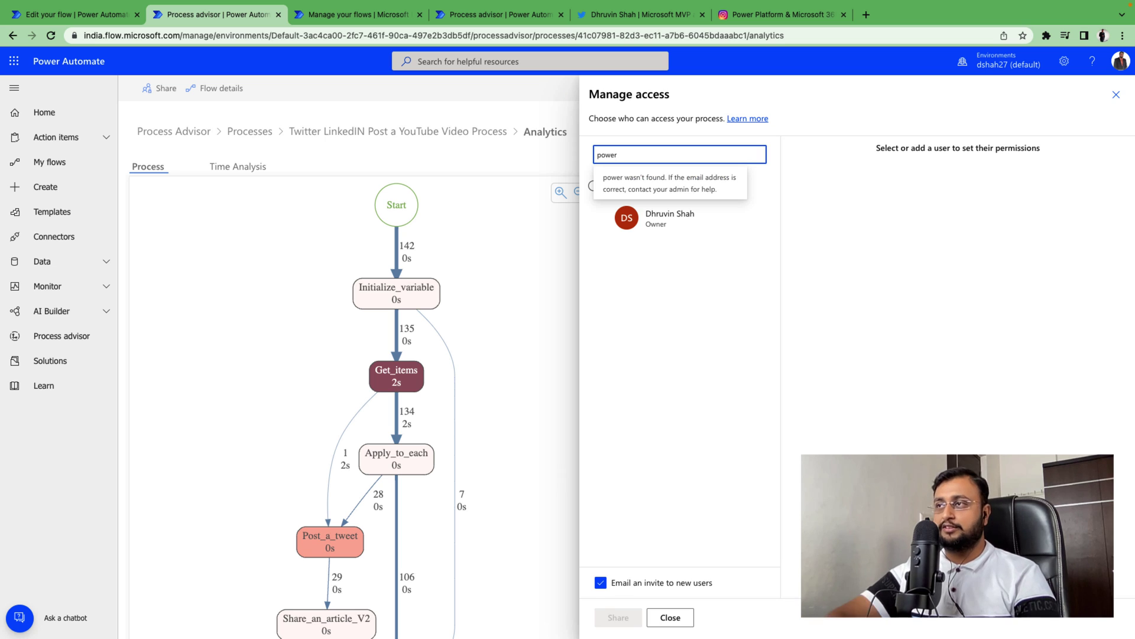
key("BackSpace")
key("BackSpace")
key("BackSpace")
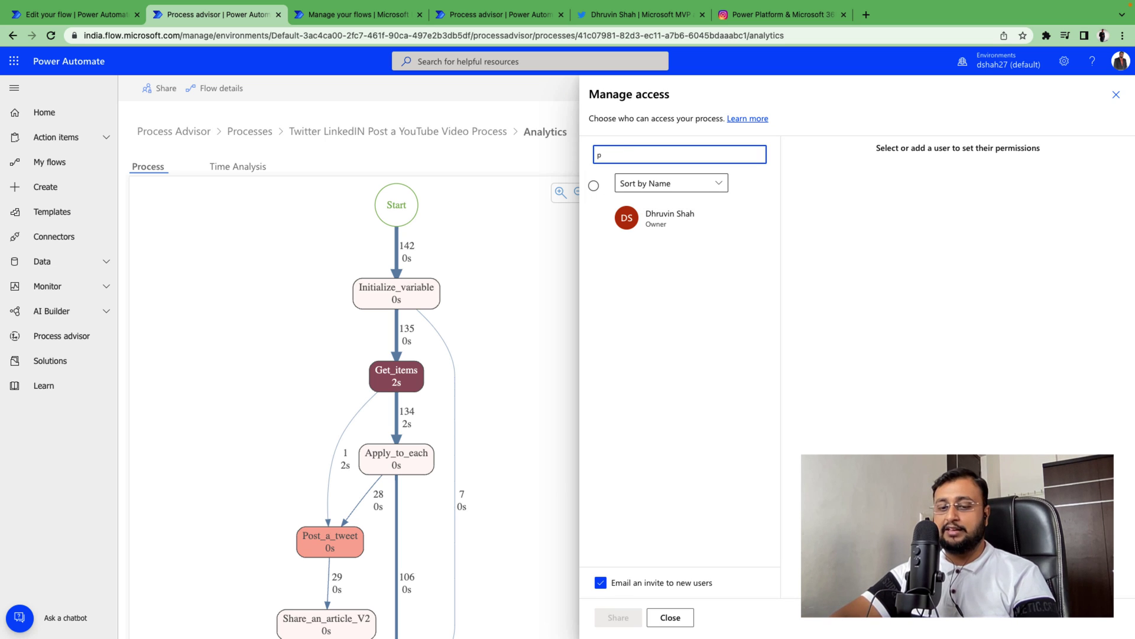
type("v")
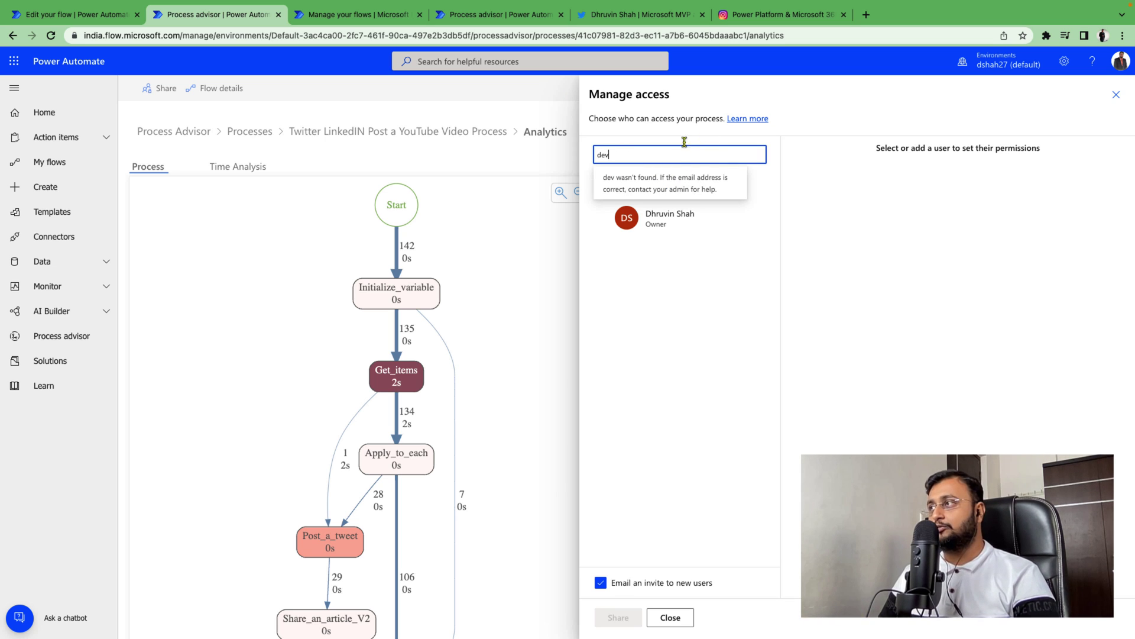
type("shri")
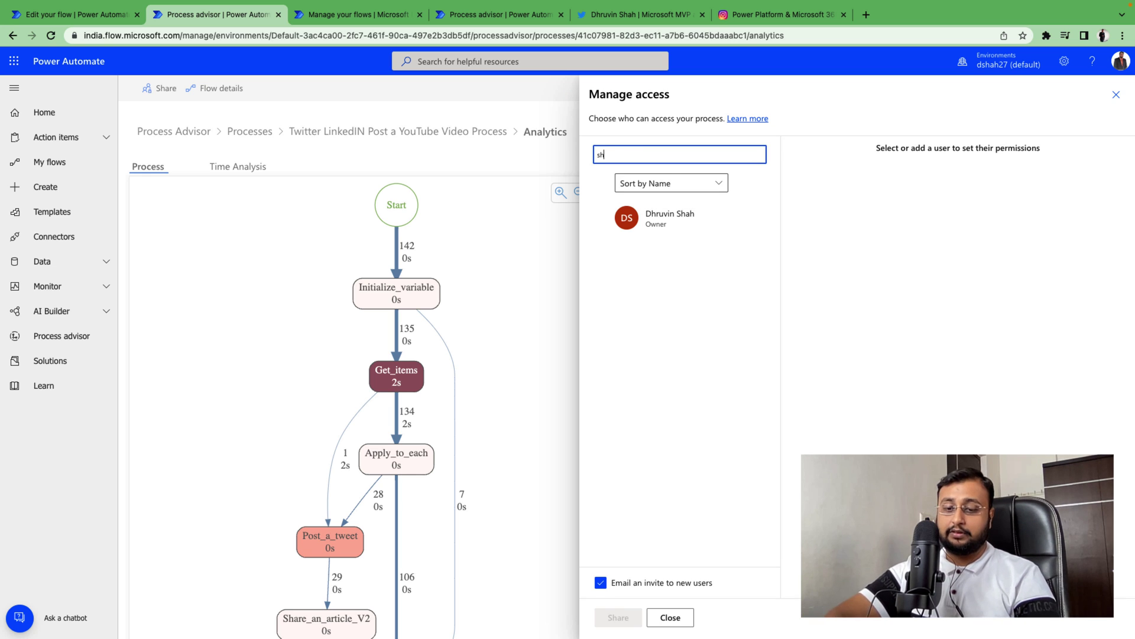
left_click(636, 178)
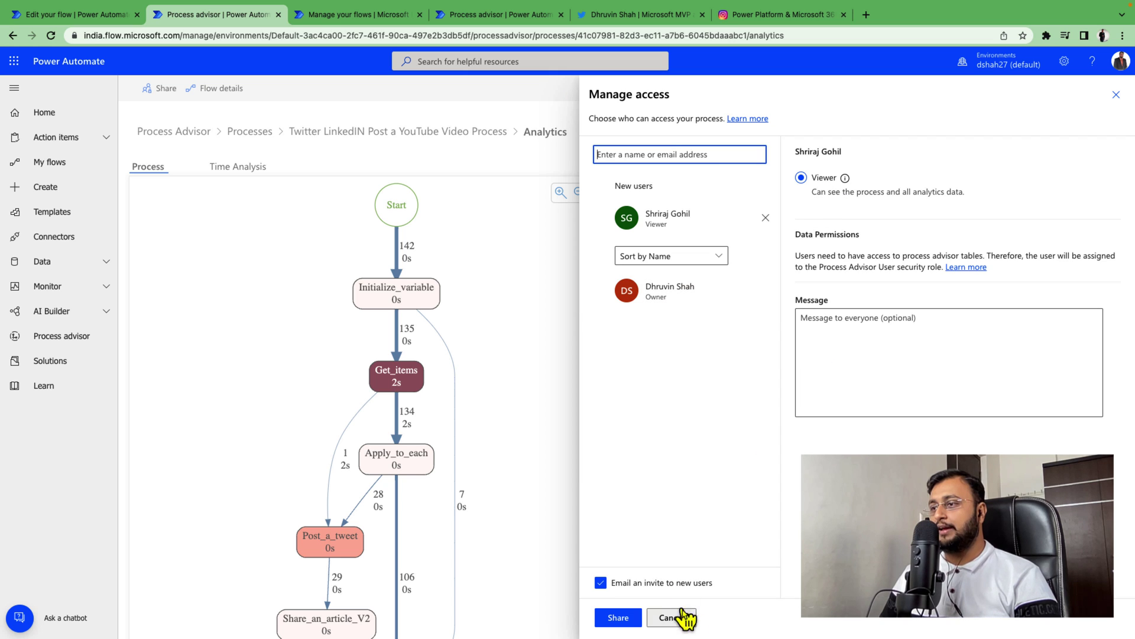
left_click(618, 618)
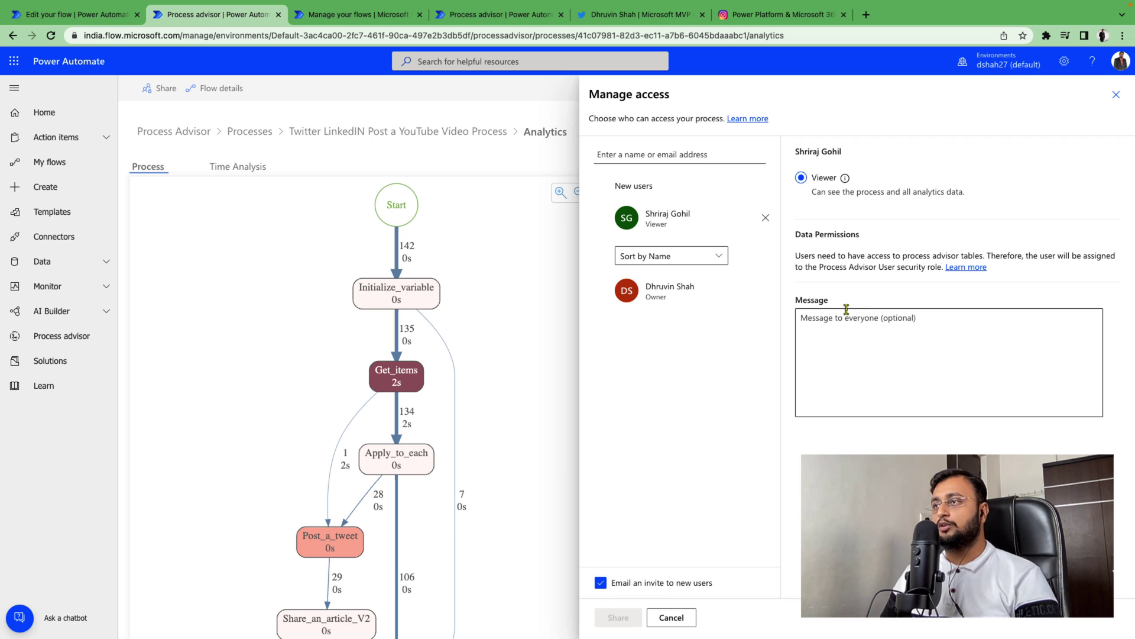
Step: Close Manage access and pan the process map to inspect Get_items (6m 36s over 135 runs)
left_click(1117, 94)
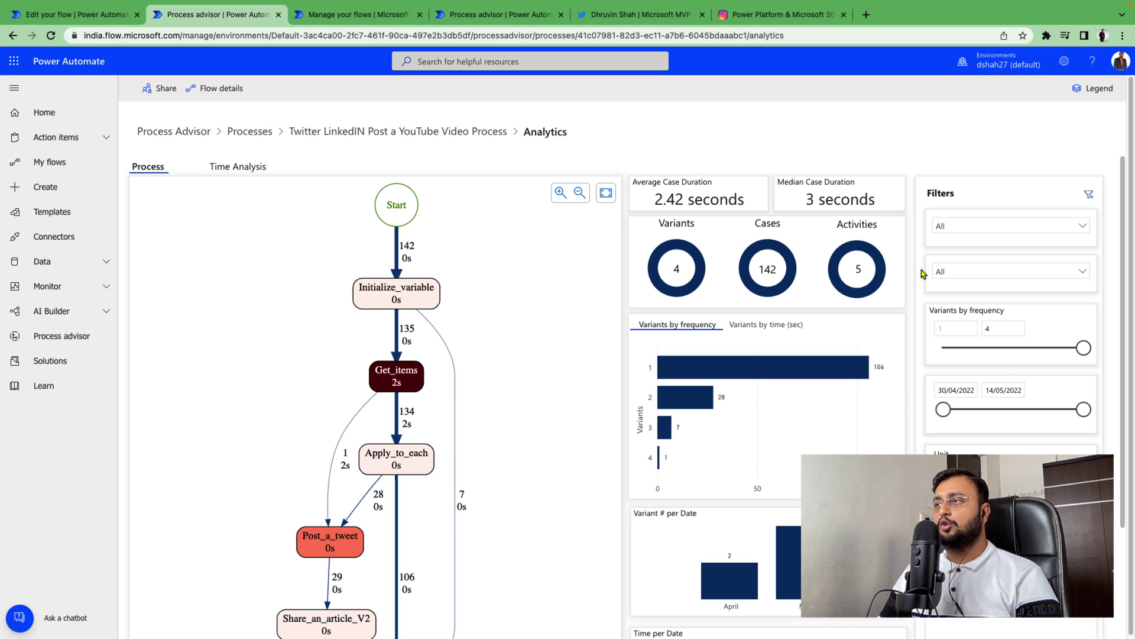
left_click_drag(497, 453, 484, 408)
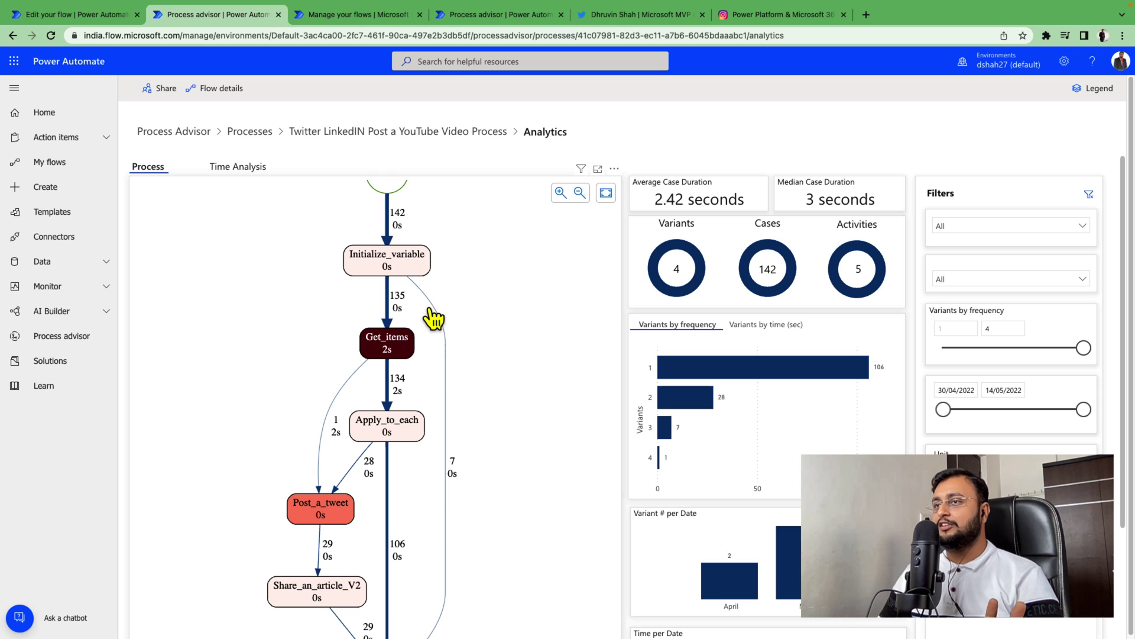
mouse_move(363, 342)
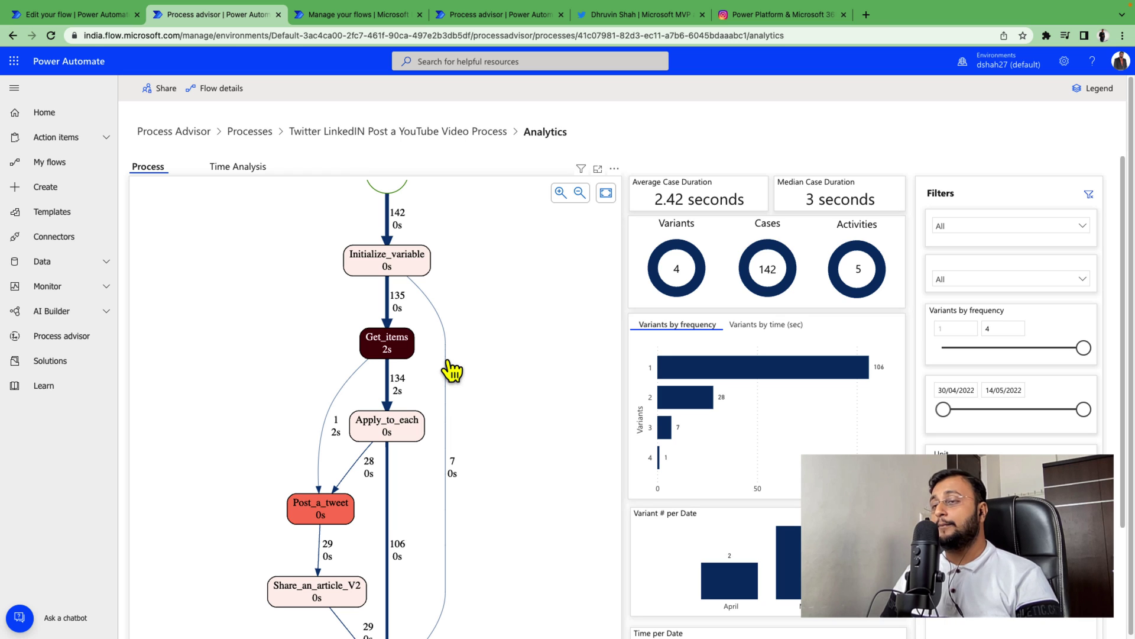
scroll(512, 296, "up", 1)
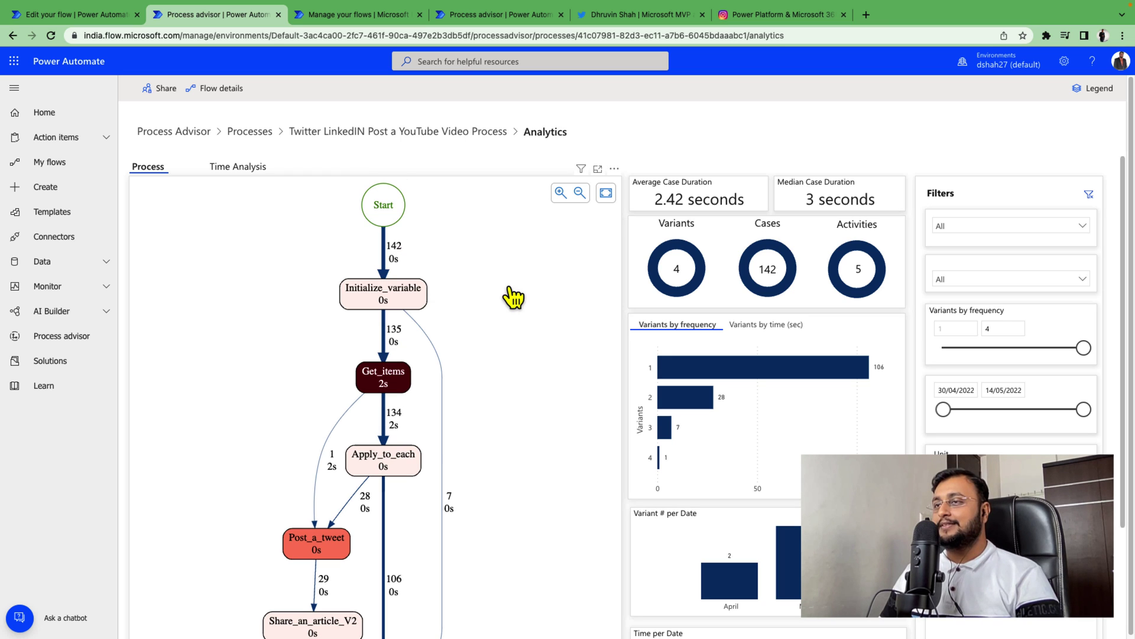